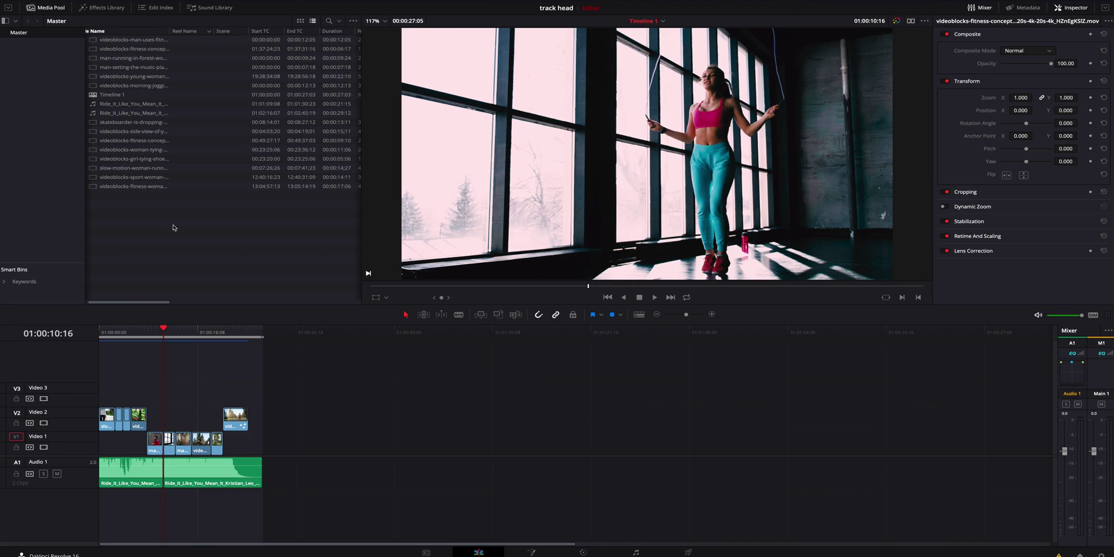
Preview the shoe-tying clip from the Media Pool
{"action": "left_click", "coordinate": [149, 159]}
Preview the fitness clips, then load and play the running-woman clip
{"action": "left_click", "coordinate": [148, 150]}
{"action": "left_click", "coordinate": [144, 140]}
{"action": "left_click", "coordinate": [139, 76]}
{"action": "key", "text": "space"}
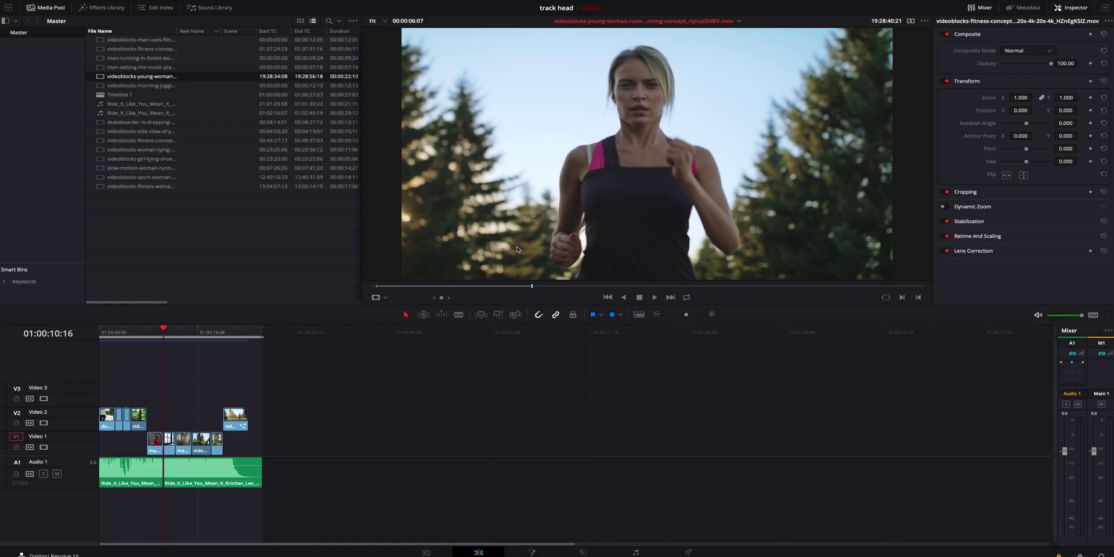
Add the running-woman clip to the end of Video 1 and open it in Fusion
{"action": "left_click_drag", "start_coordinate": [541, 249], "coordinate": [337, 444]}
{"action": "left_click", "coordinate": [358, 336]}
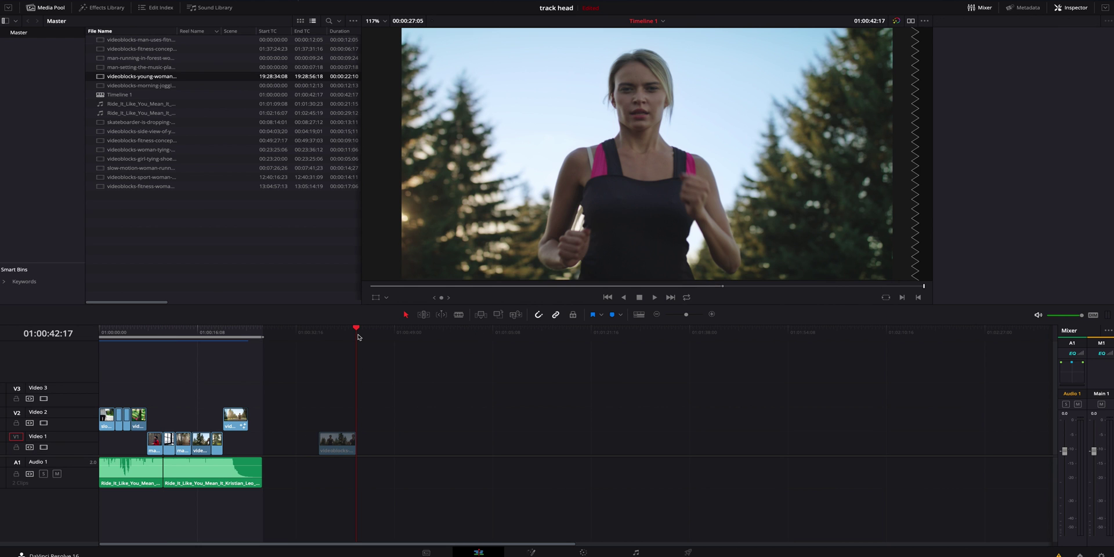
{"action": "left_click", "coordinate": [335, 335]}
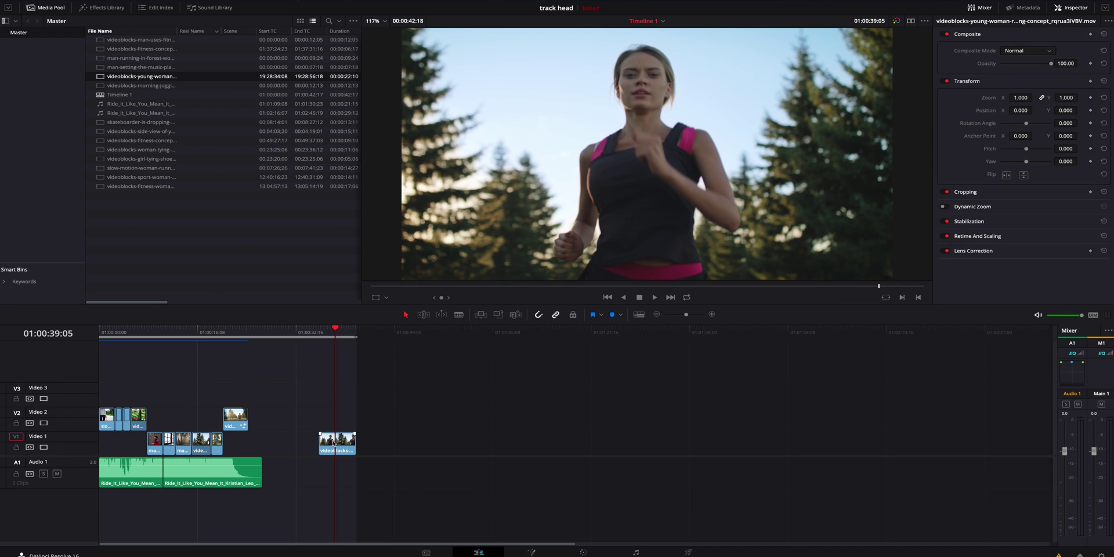
{"action": "left_click", "coordinate": [531, 552]}
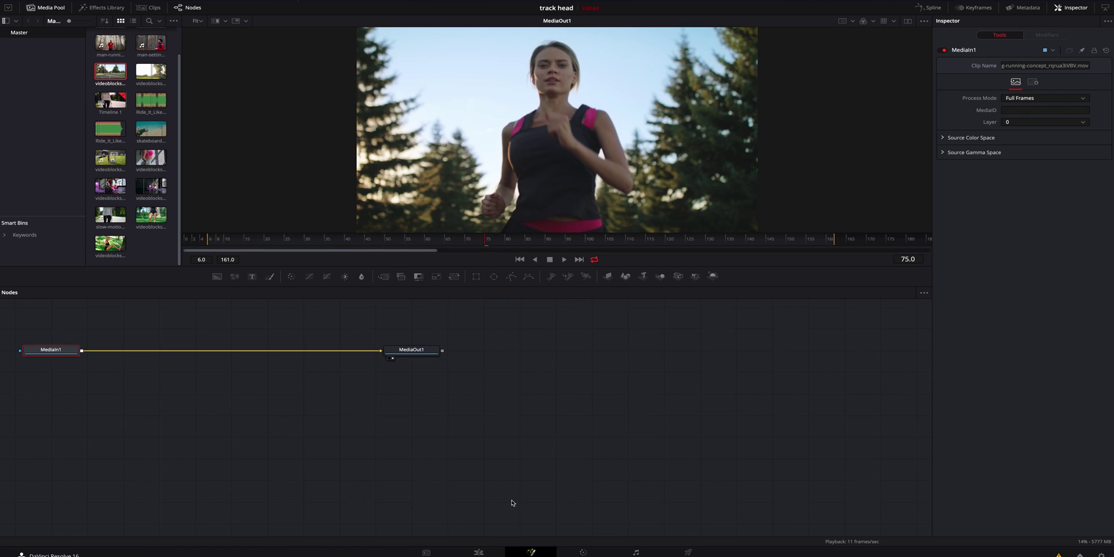
Move the MediaIn1 and MediaOut1 nodes, enlarge the viewer, park on frame 6, and select MediaIn1
{"action": "left_click_drag", "start_coordinate": [444, 326], "coordinate": [311, 427]}
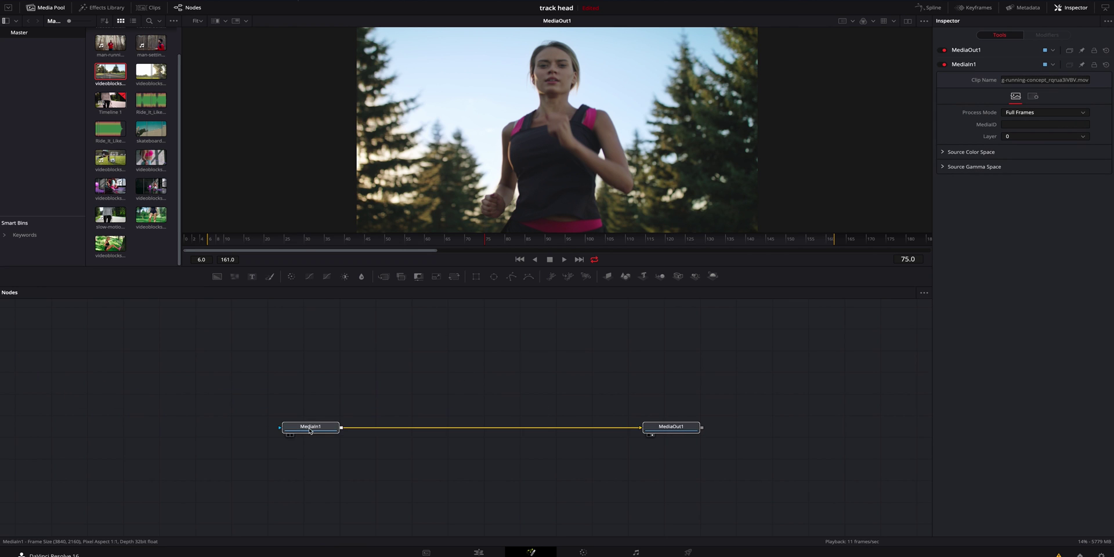
{"action": "left_click_drag", "start_coordinate": [493, 266], "coordinate": [492, 366]}
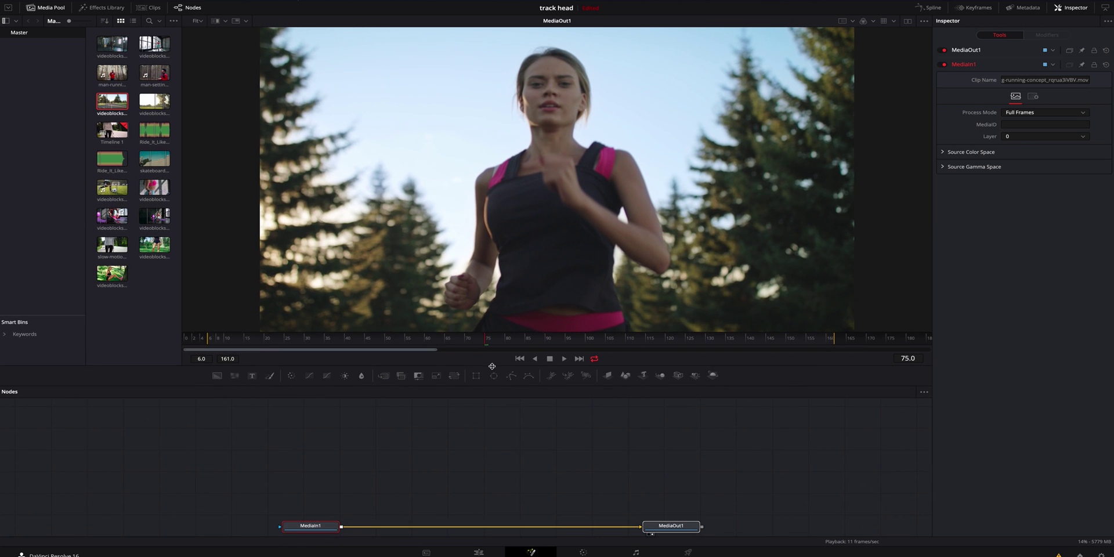
{"action": "left_click", "coordinate": [501, 422]}
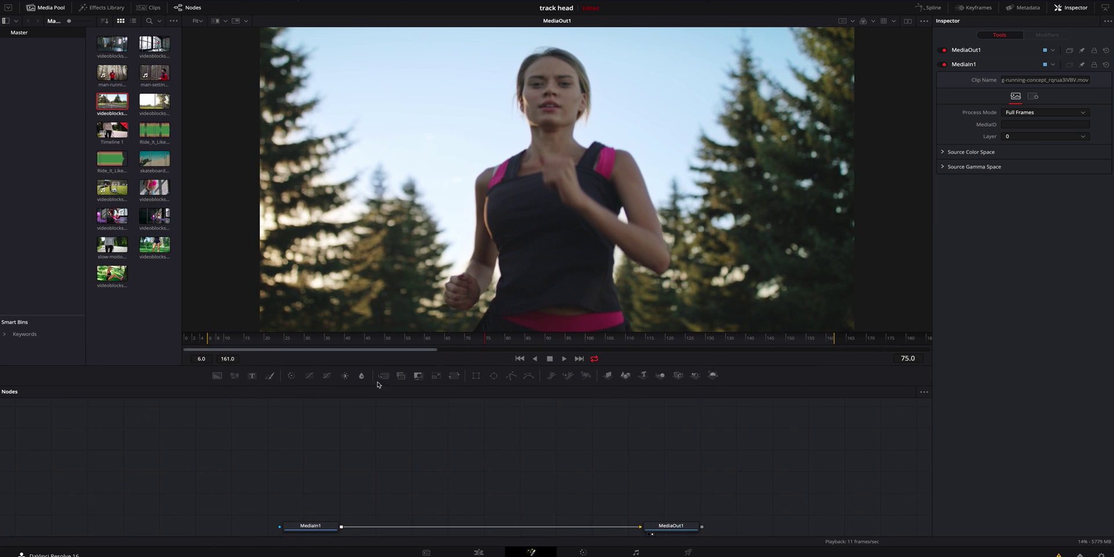
{"action": "left_click", "coordinate": [210, 342]}
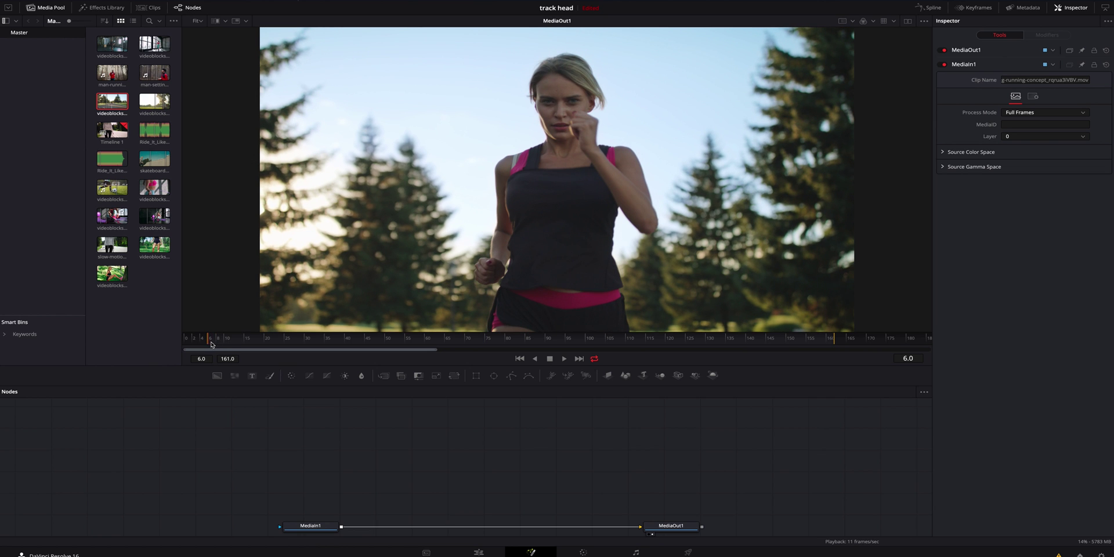
{"action": "left_click", "coordinate": [310, 525]}
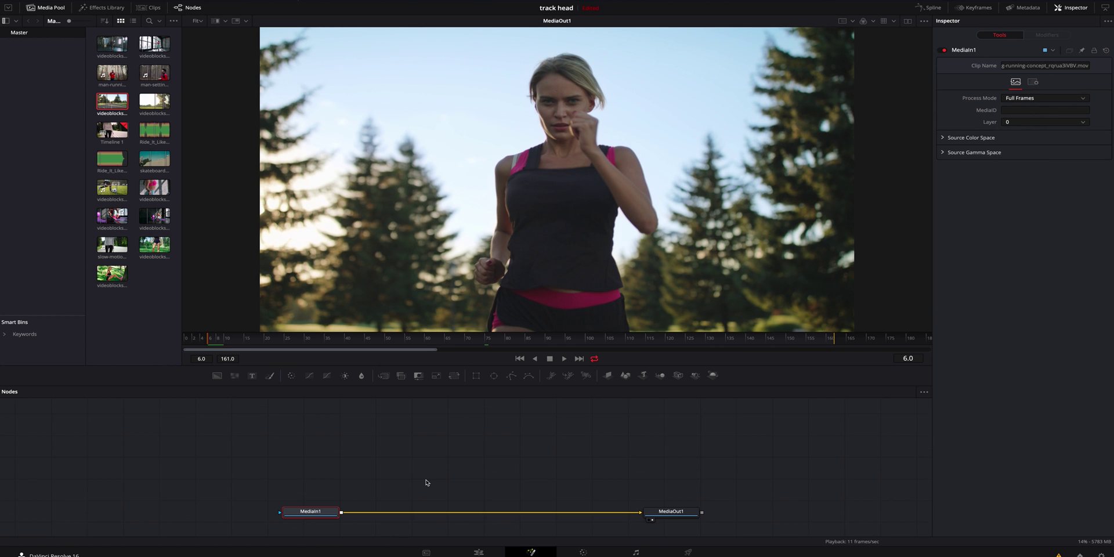
Add a Planar Tracker node from the tool search
{"action": "key", "text": "shift+space"}
{"action": "type", "text": "Transform"}
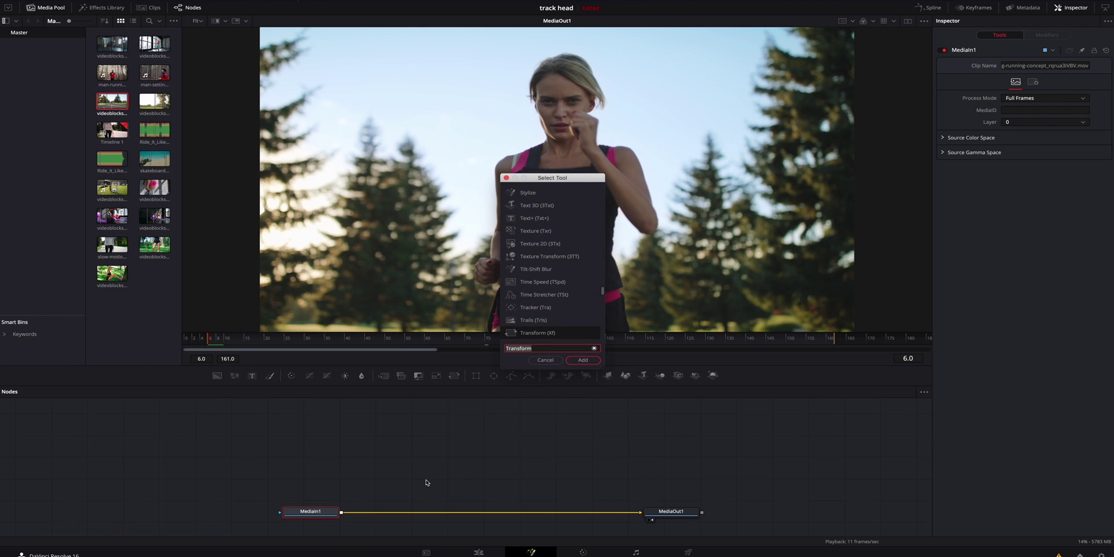
{"action": "key", "text": "BackSpace"}
{"action": "key", "text": "BackSpace"}
{"action": "key", "text": "BackSpace"}
{"action": "key", "text": "BackSpace"}
{"action": "key", "text": "BackSpace"}
{"action": "key", "text": "BackSpace"}
{"action": "key", "text": "BackSpace"}
{"action": "key", "text": "BackSpace"}
{"action": "key", "text": "BackSpace"}
{"action": "type", "text": "plan"}
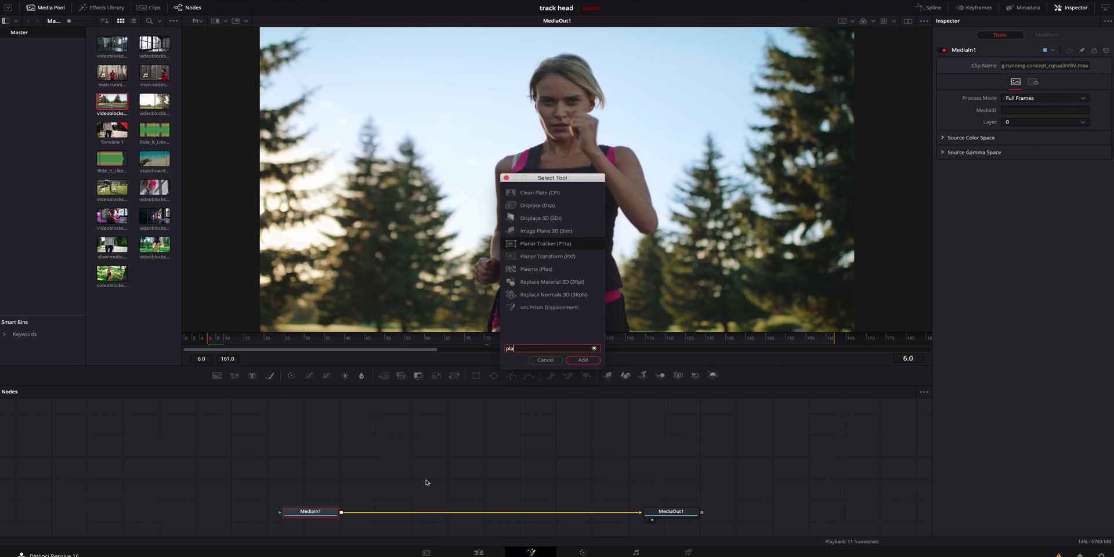
{"action": "left_click", "coordinate": [567, 205]}
{"action": "left_click", "coordinate": [583, 361]}
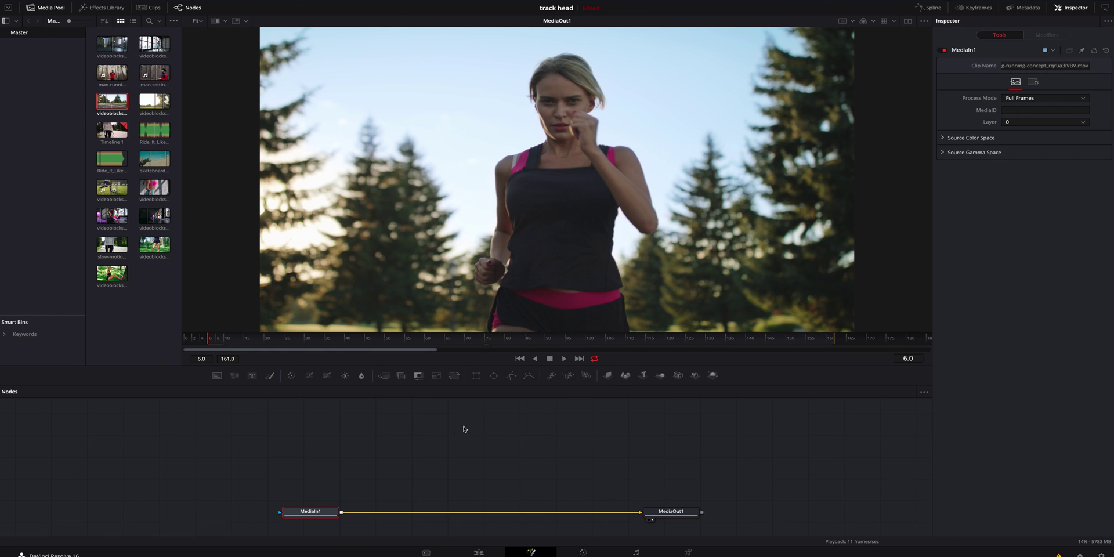
Insert PlanarTracker1 on the link between MediaIn1 and MediaOut1
{"action": "left_click_drag", "start_coordinate": [405, 512], "coordinate": [522, 513]}
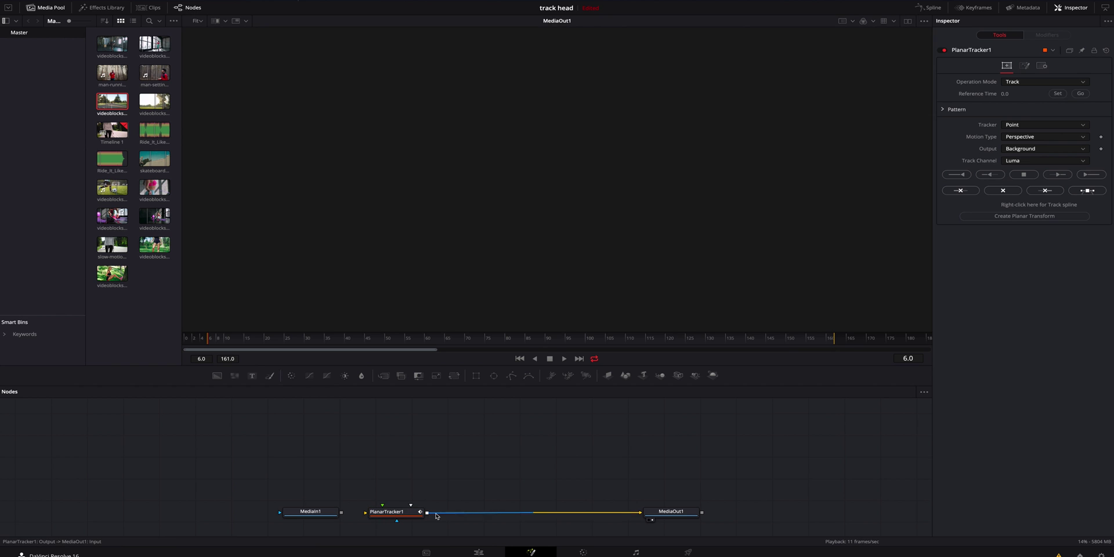
{"action": "left_click_drag", "start_coordinate": [386, 512], "coordinate": [413, 461]}
{"action": "left_click_drag", "start_coordinate": [342, 514], "coordinate": [641, 513]}
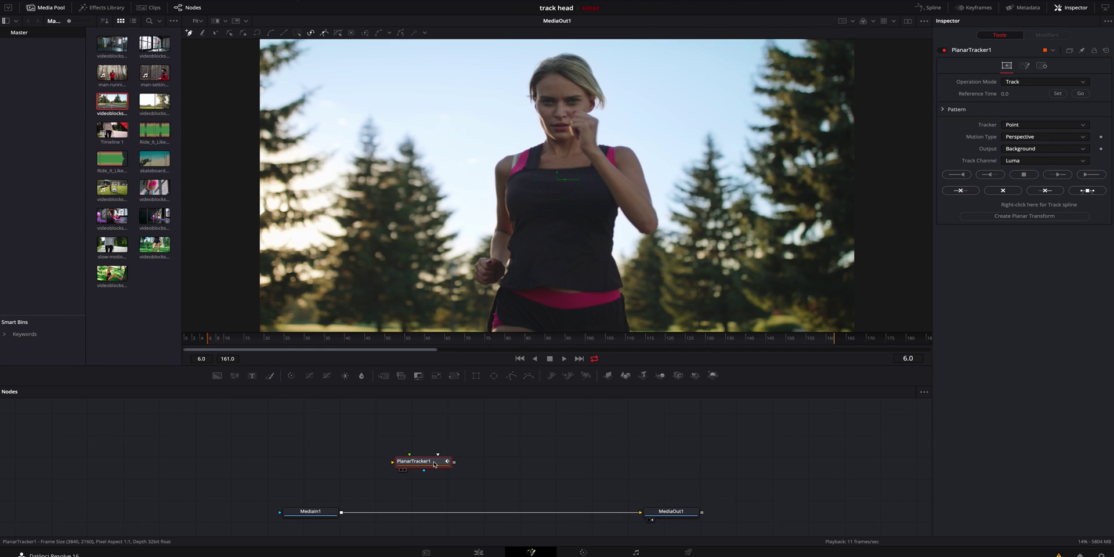
{"action": "left_click_drag", "start_coordinate": [434, 464], "coordinate": [405, 514]}
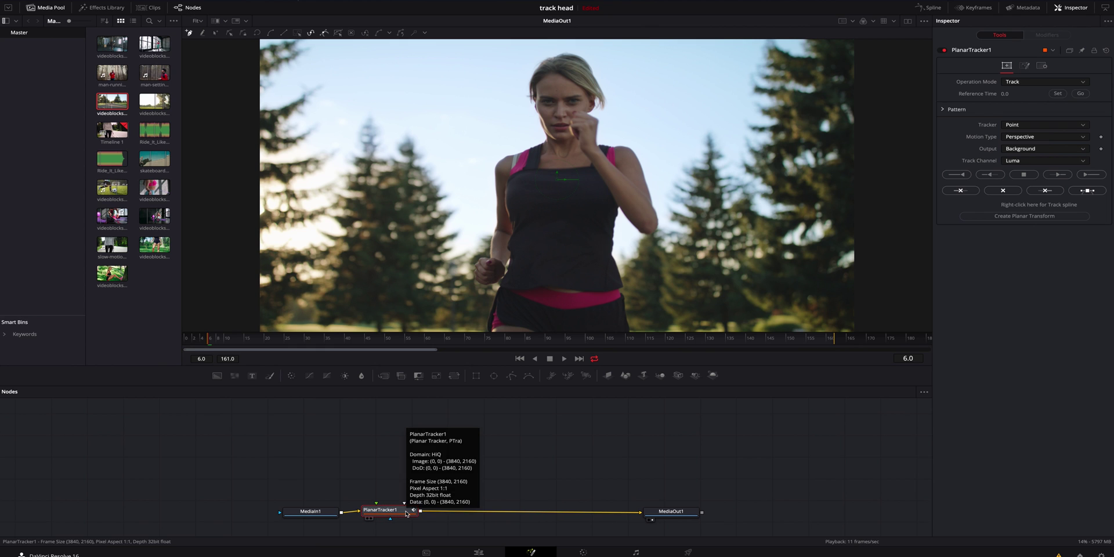
Add a Transform node after PlanarTracker1 and space the nodes out along the chain
{"action": "key", "text": "shift+space"}
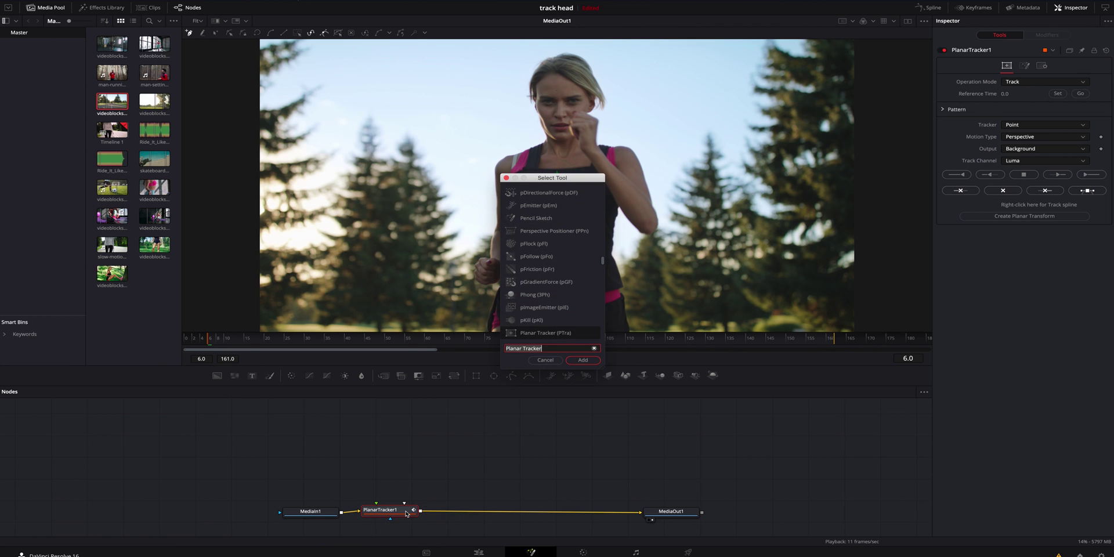
{"action": "type", "text": "trans"}
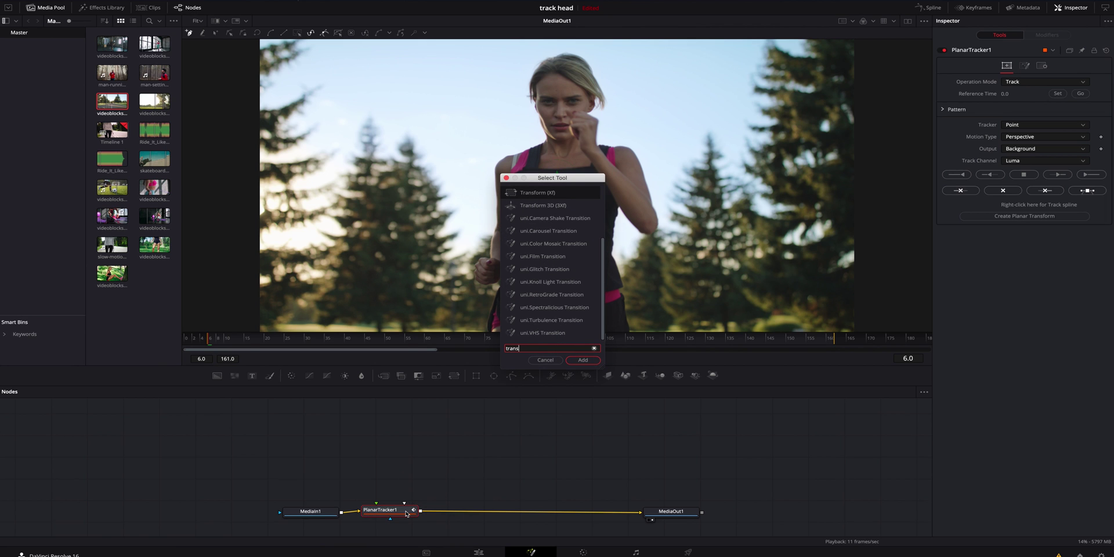
{"action": "type", "text": "form"}
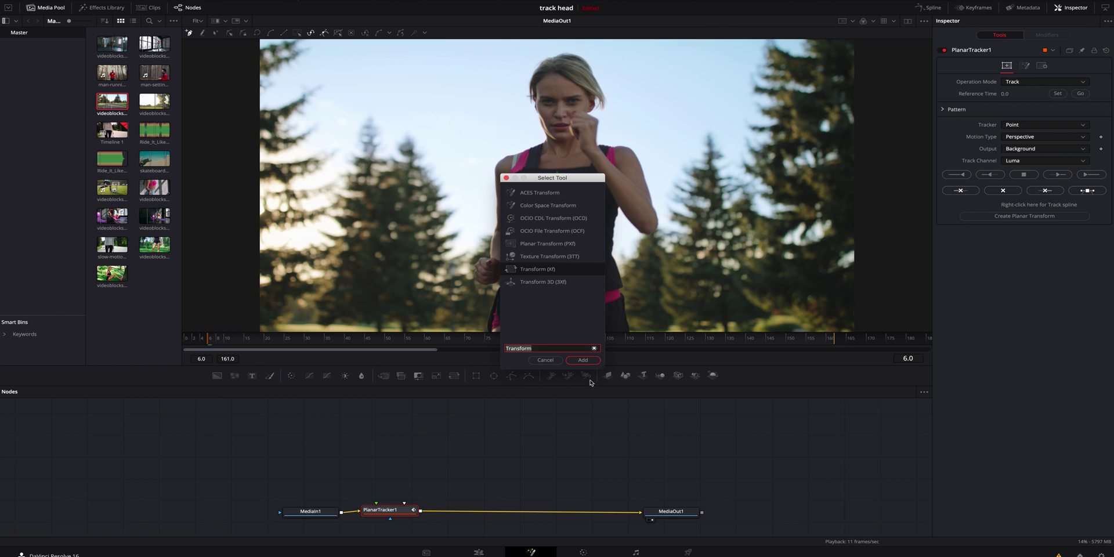
{"action": "left_click", "coordinate": [583, 360]}
{"action": "left_click_drag", "start_coordinate": [476, 516], "coordinate": [533, 514]}
{"action": "left_click_drag", "start_coordinate": [402, 515], "coordinate": [429, 515]}
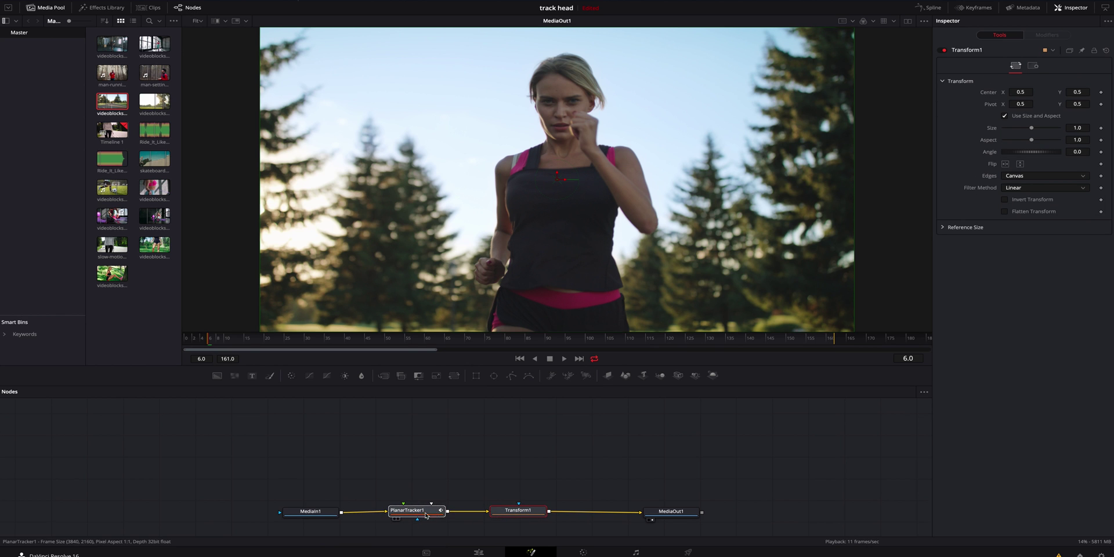
{"action": "left_click", "coordinate": [428, 514]}
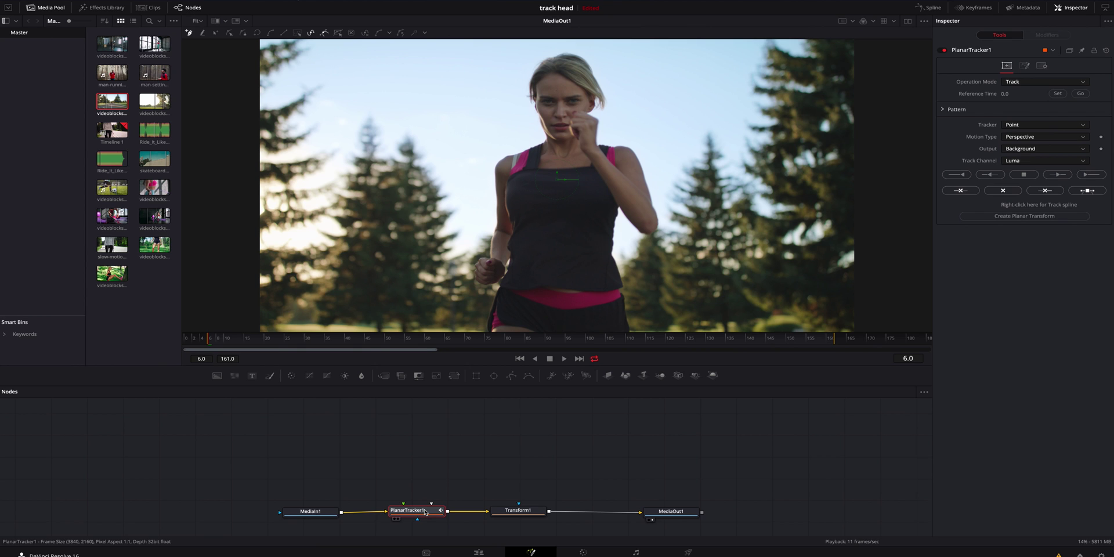
Set PlanarTracker1 to Hybrid Point/Area tracker, Translation motion, and reference time 6.0
{"action": "left_click", "coordinate": [1028, 85]}
{"action": "left_click", "coordinate": [1027, 93]}
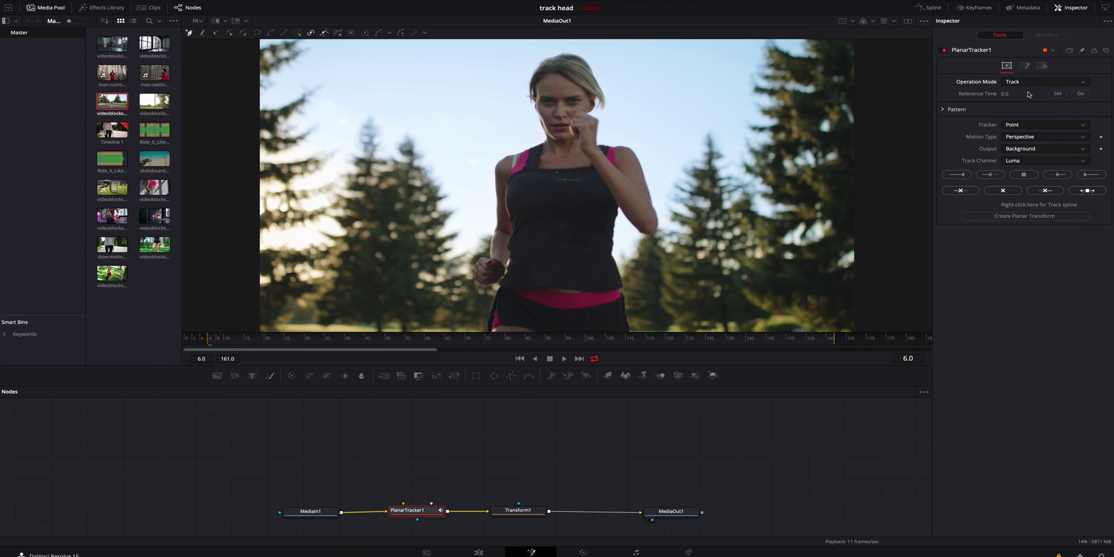
{"action": "left_click", "coordinate": [1032, 127]}
{"action": "left_click", "coordinate": [1032, 148]}
{"action": "left_click", "coordinate": [1032, 138]}
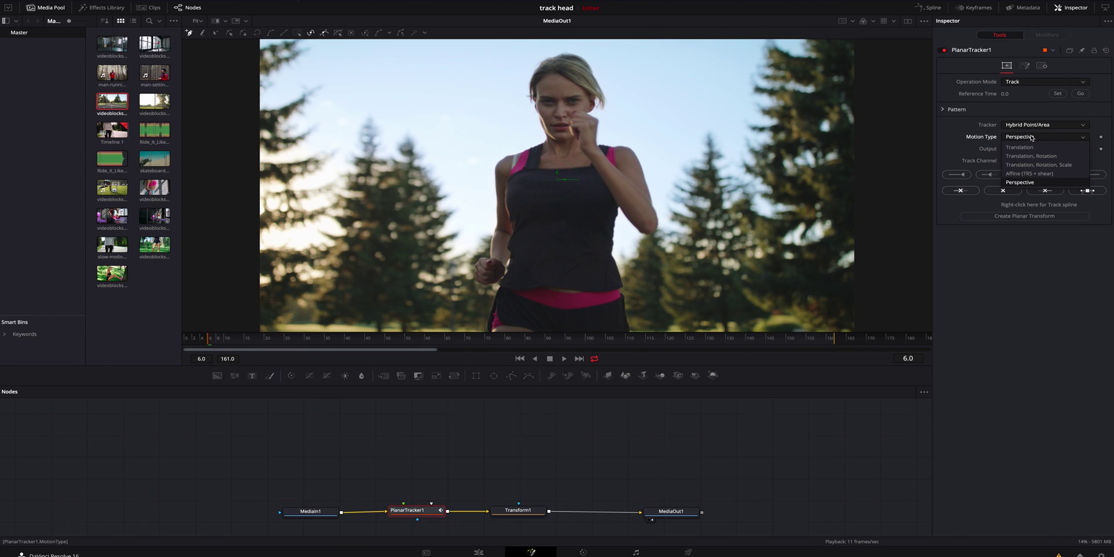
{"action": "left_click", "coordinate": [1043, 149]}
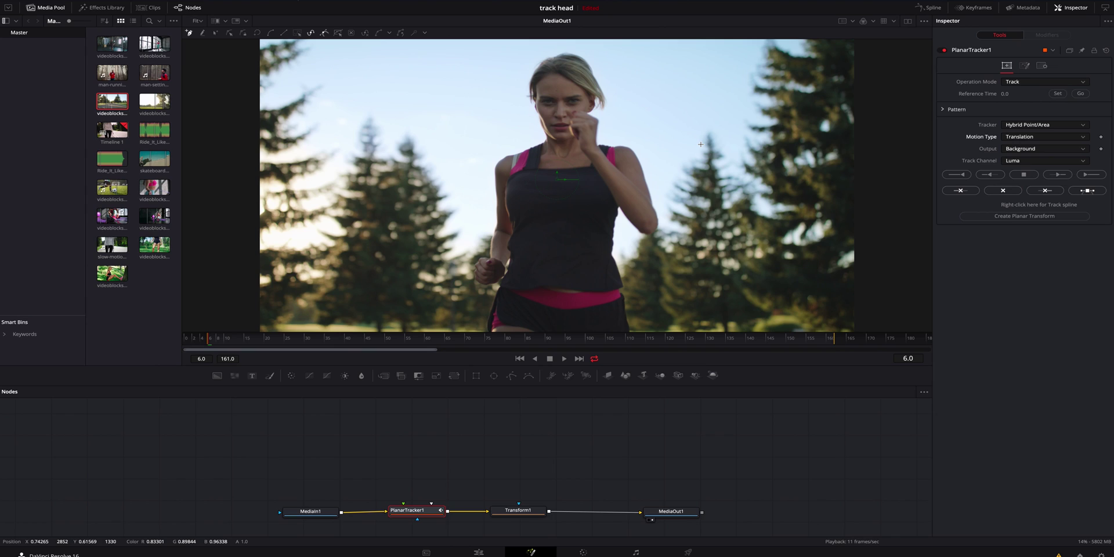
{"action": "left_click", "coordinate": [189, 33]}
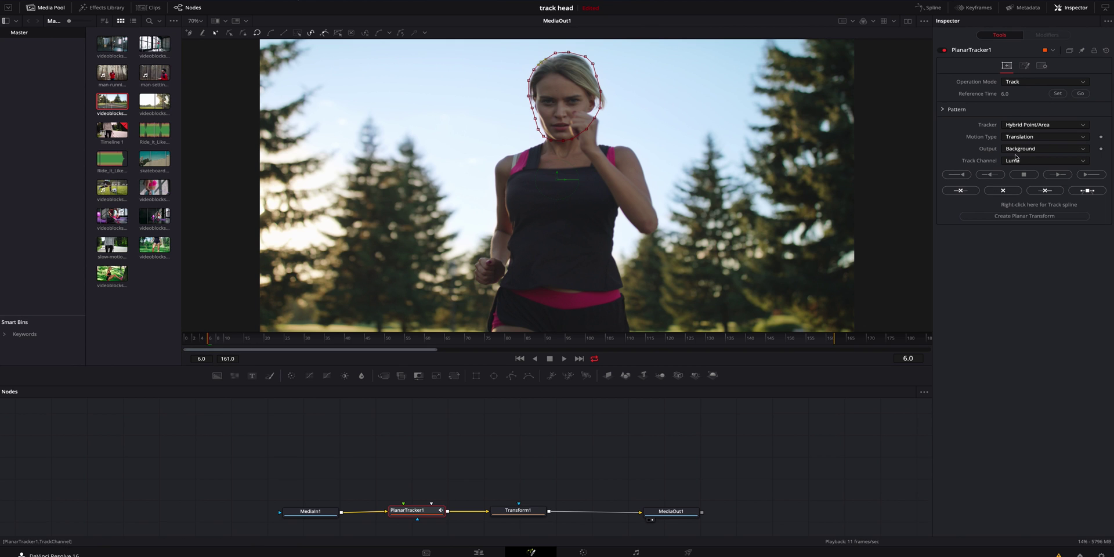
Track the runner's head polygon forward to the end of the clip
{"action": "left_click", "coordinate": [1086, 176]}
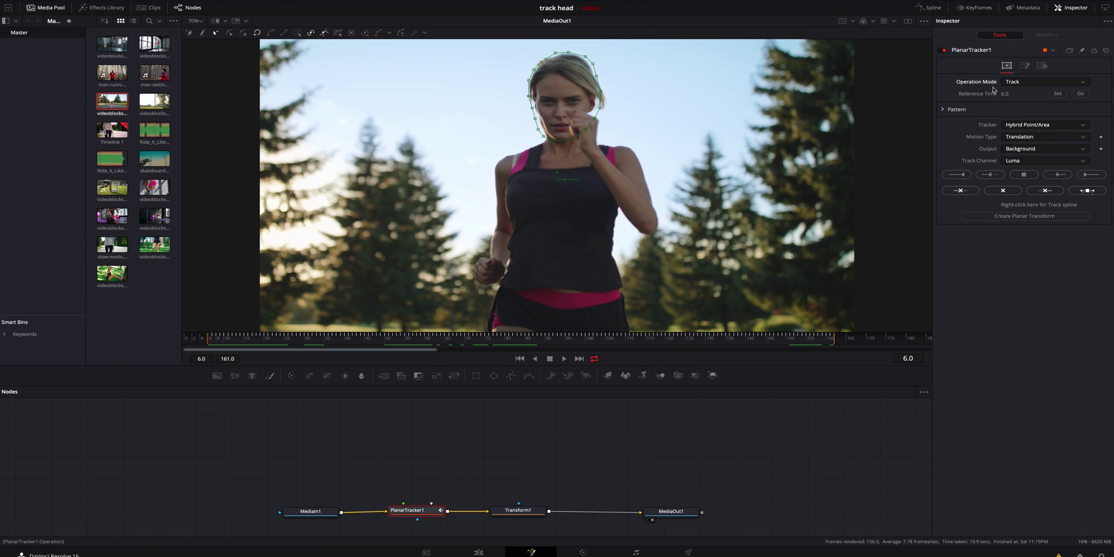
Switch PlanarTracker1 to Steady mode, play back to check it, then select Transform1 at frame 70
{"action": "left_click", "coordinate": [1021, 84]}
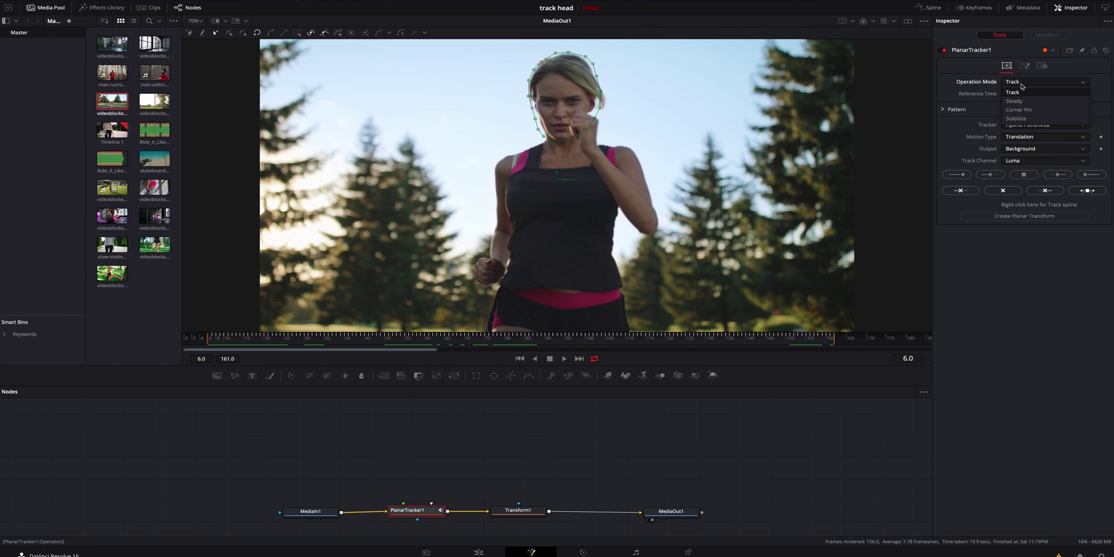
{"action": "left_click", "coordinate": [1024, 101]}
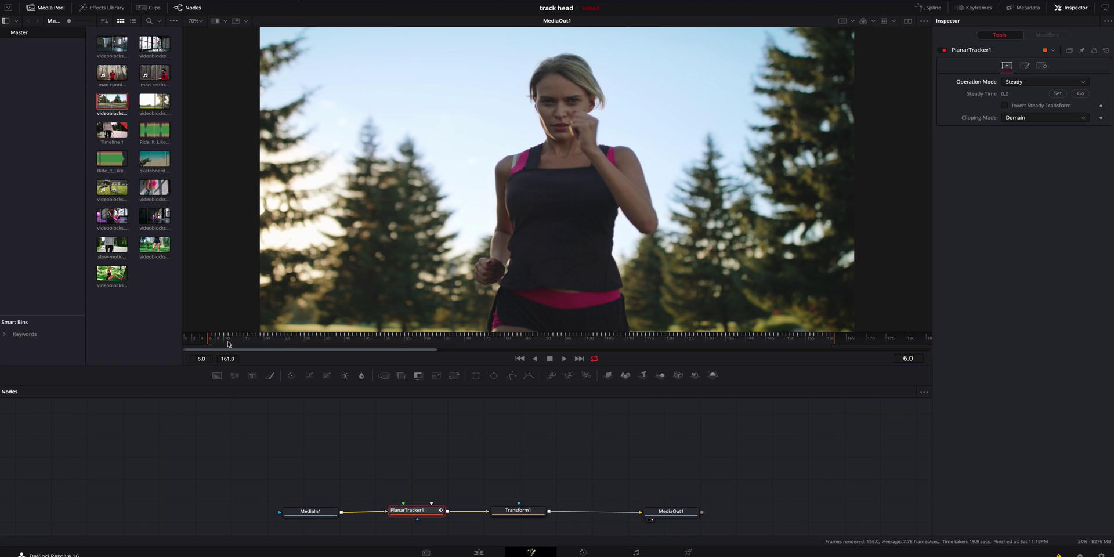
{"action": "key", "text": "space"}
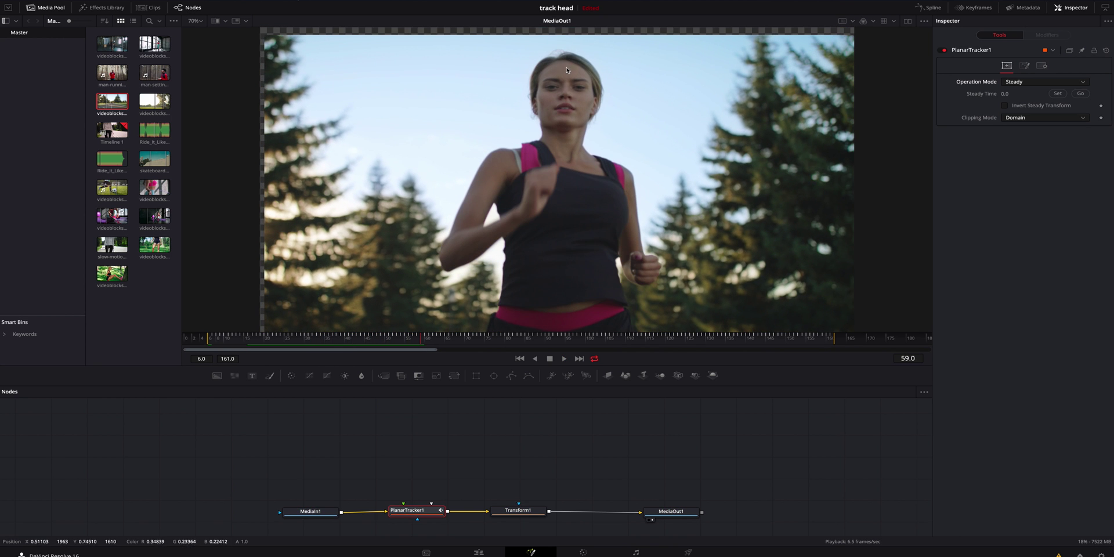
{"action": "left_click", "coordinate": [467, 337]}
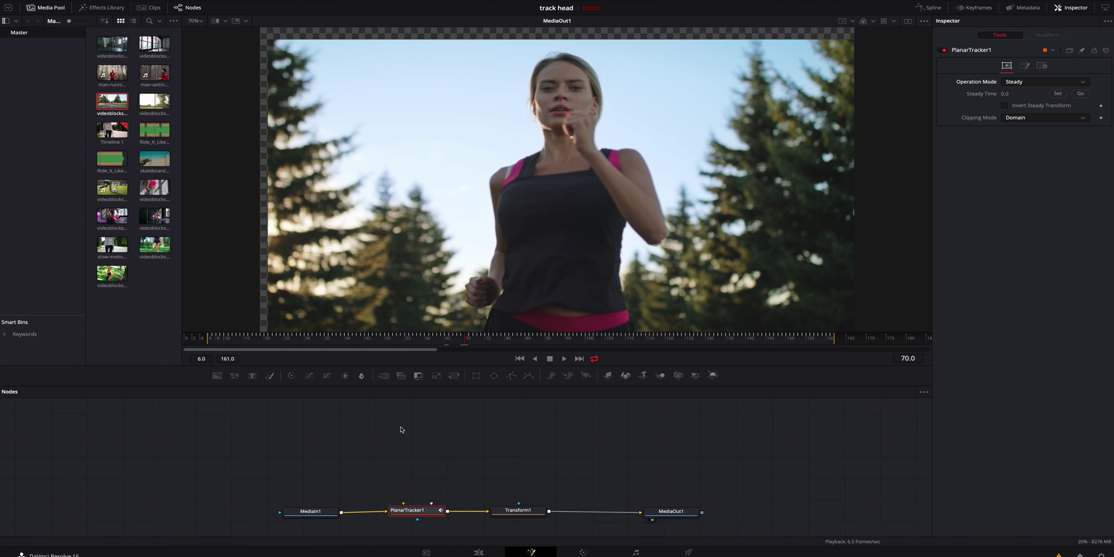
{"action": "left_click", "coordinate": [512, 513]}
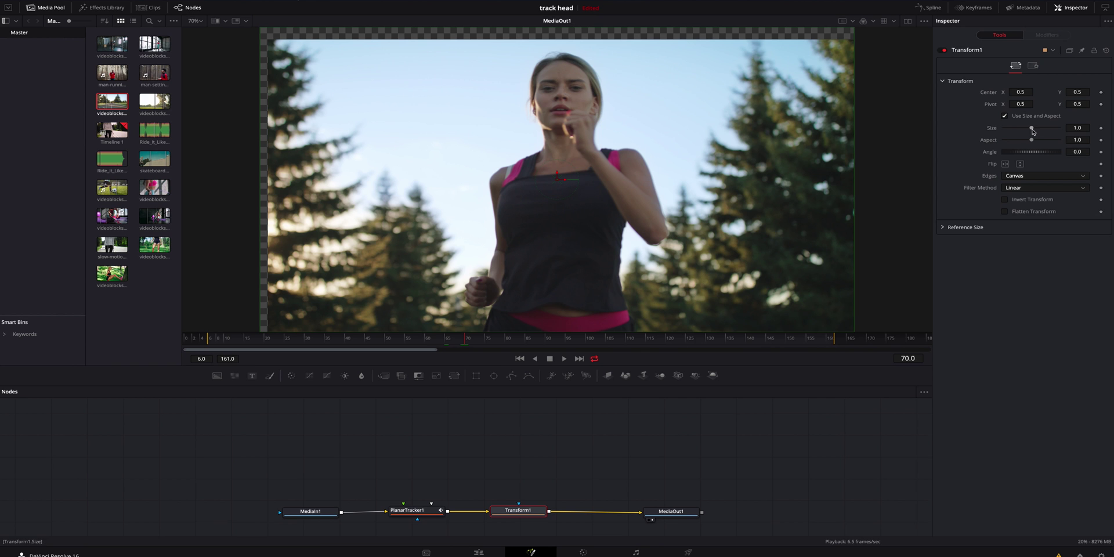
Scale Transform1 to 1.57, recentre at 0.482/0.333, and play the result on the Edit timeline
{"action": "left_click_drag", "start_coordinate": [1032, 129], "coordinate": [1035, 130]}
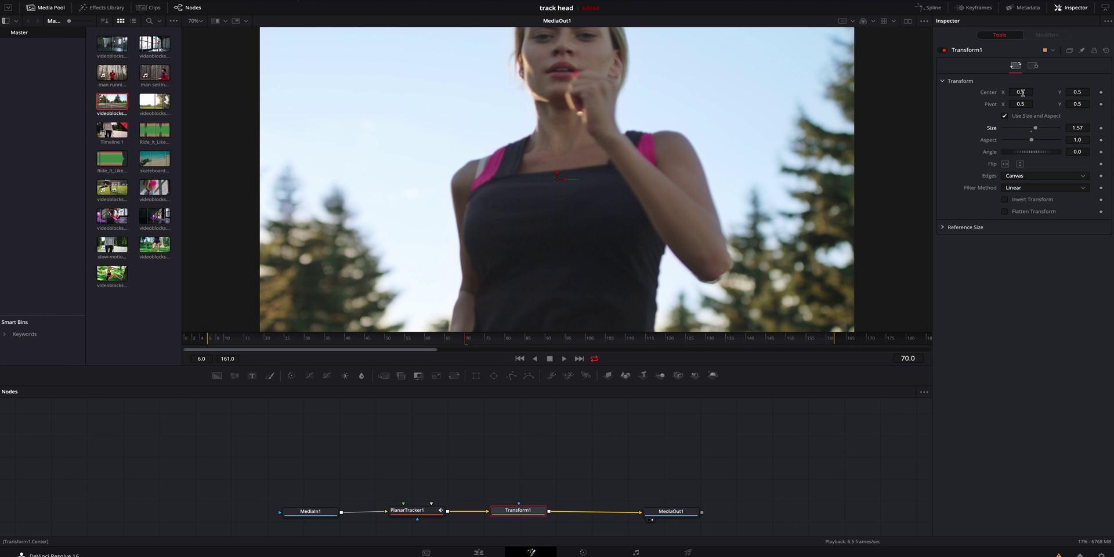
{"action": "left_click_drag", "start_coordinate": [546, 177], "coordinate": [546, 227]}
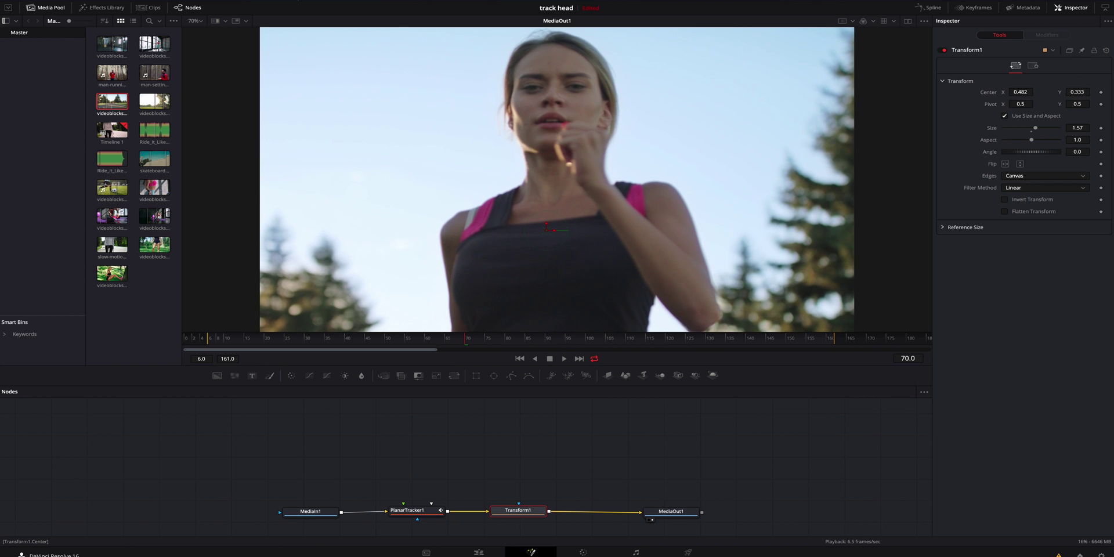
{"action": "left_click_drag", "start_coordinate": [471, 344], "coordinate": [493, 342]}
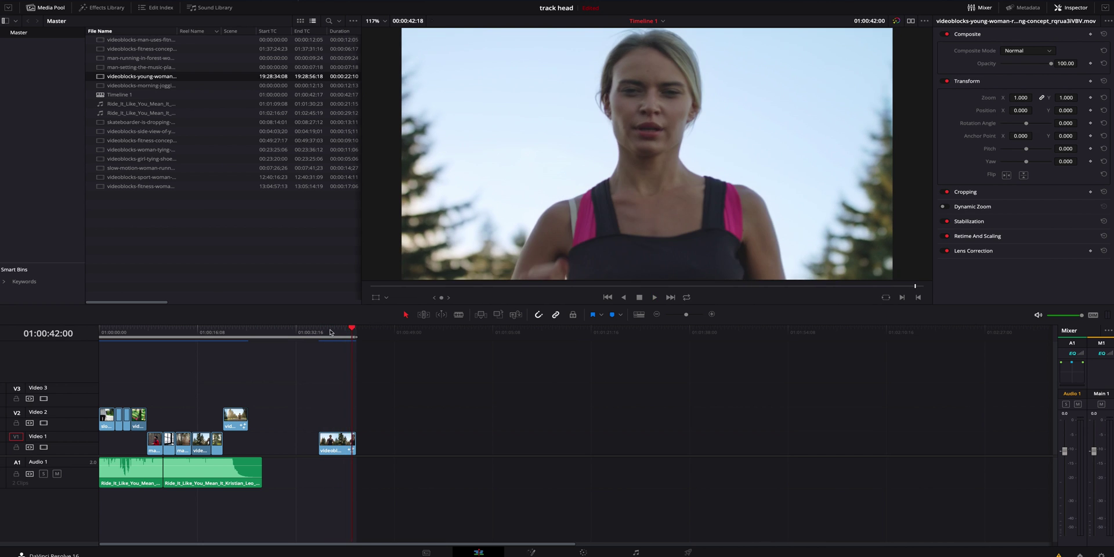
{"action": "left_click", "coordinate": [320, 332]}
{"action": "key", "text": "space"}
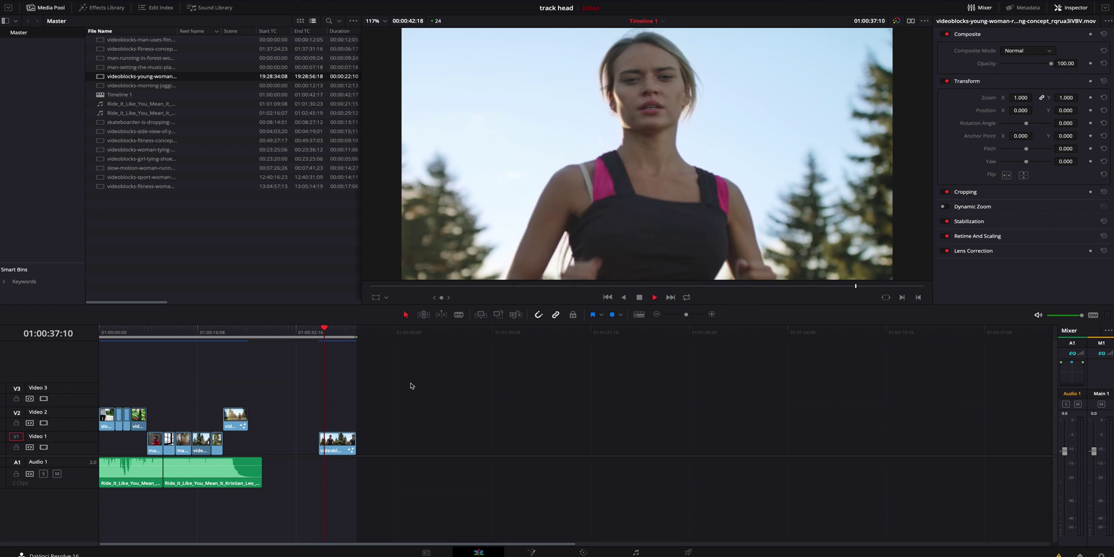